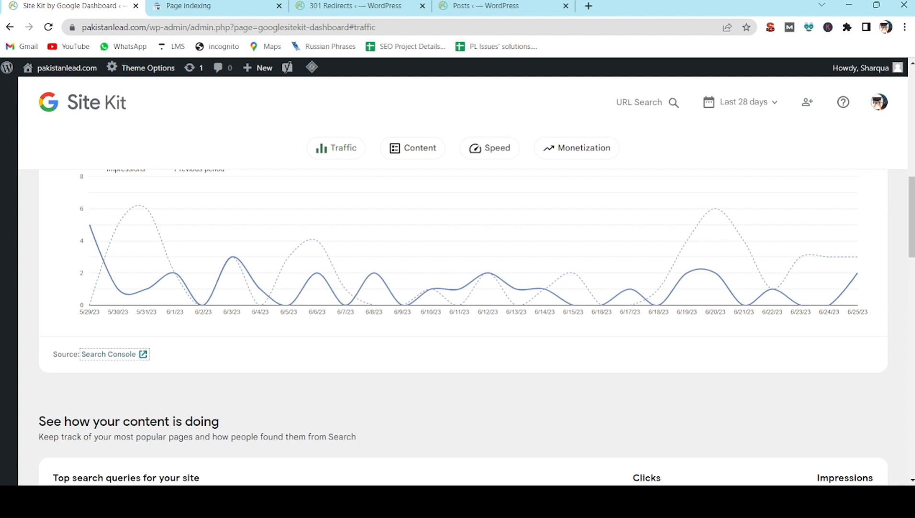
- From the Site Kit dashboard, open the site's Search Console data and go to the Page indexing report
scroll(503, 419, down, 2)
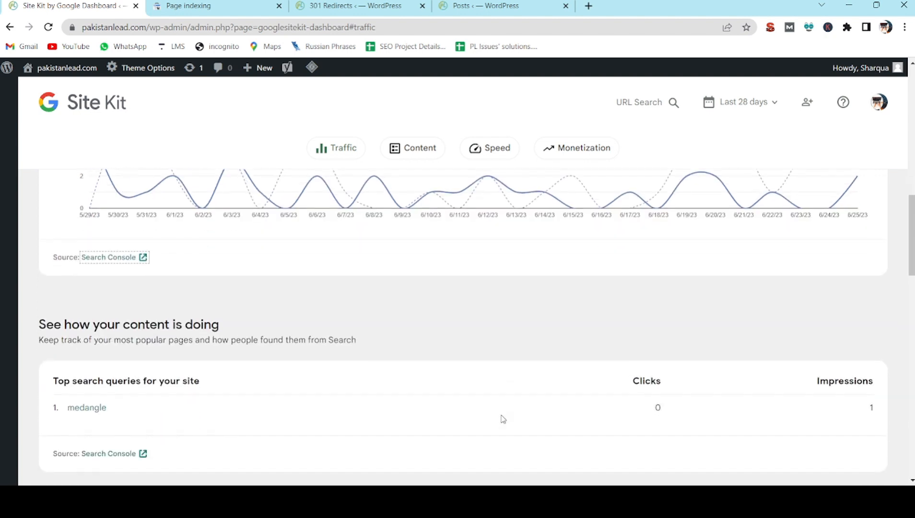
scroll(503, 419, up, 1)
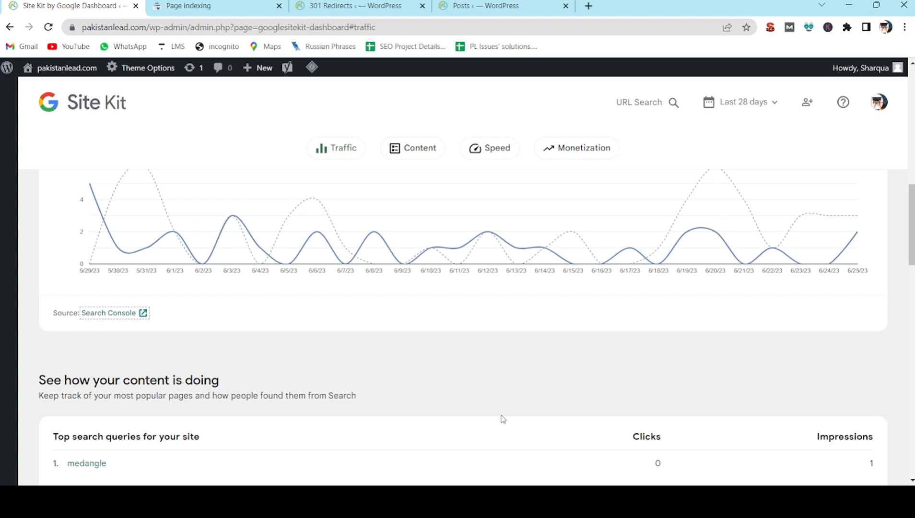
scroll(503, 419, down, 1)
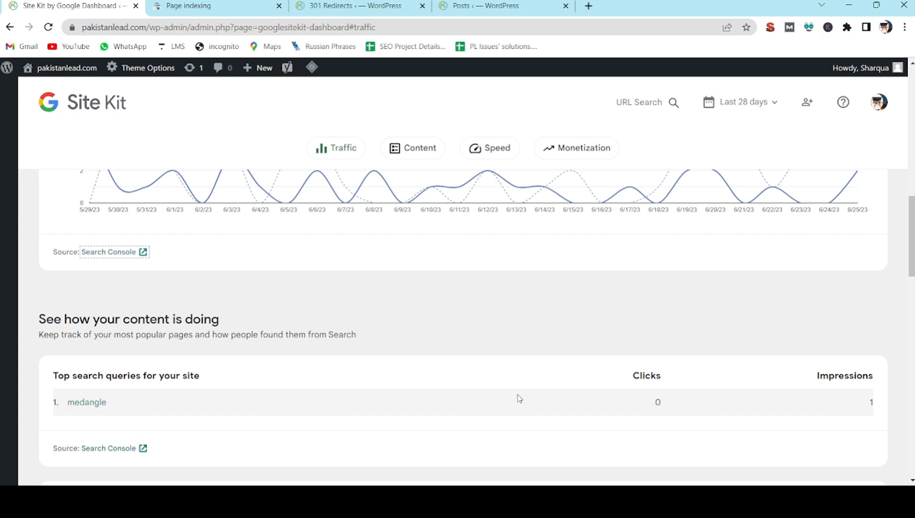
scroll(519, 398, down, 1)
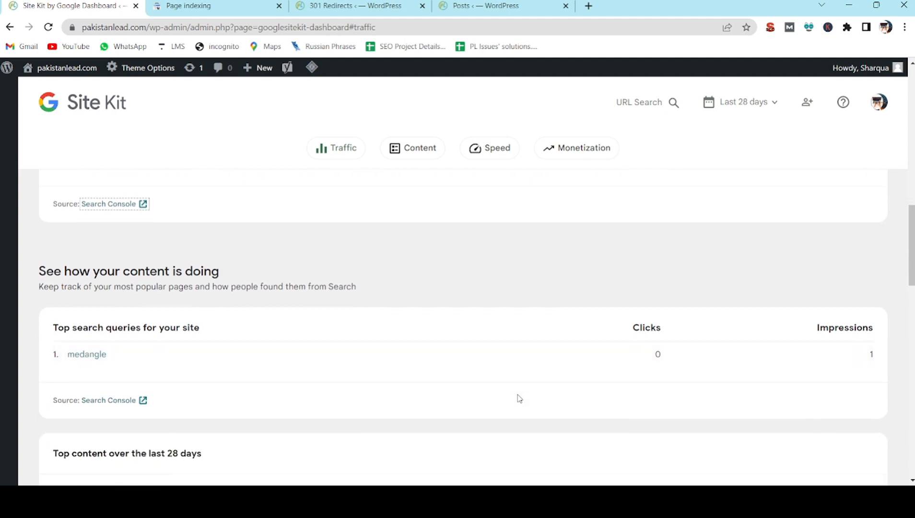
click(117, 405)
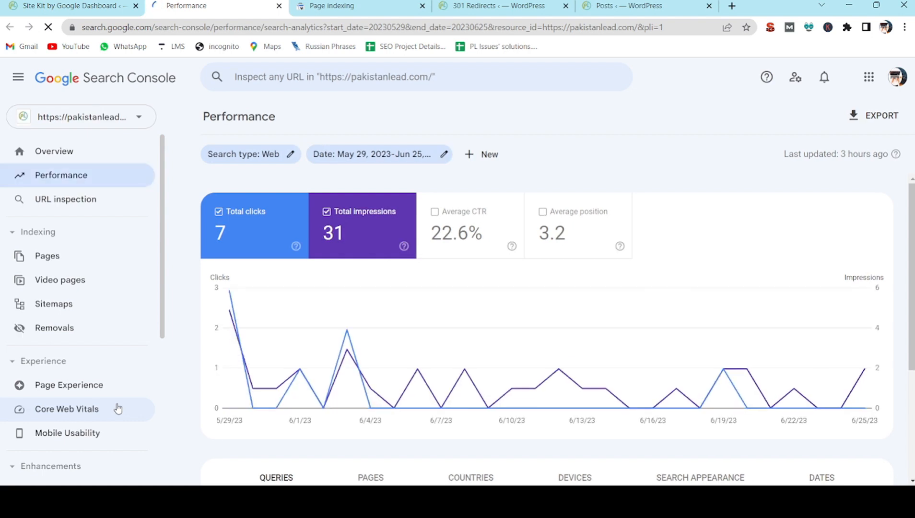
click(73, 262)
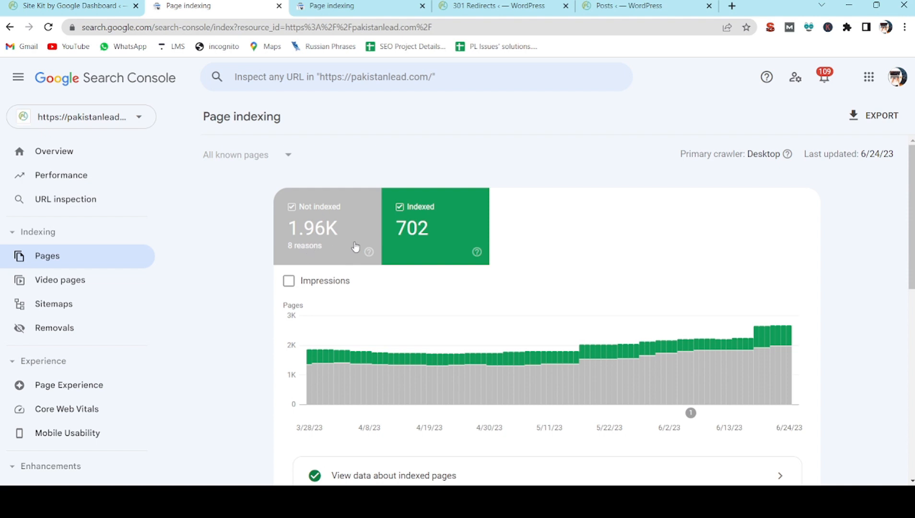
- Open the Not found (404) reason under "Why pages aren't indexed" and review its example URLs
scroll(391, 365, down, 5)
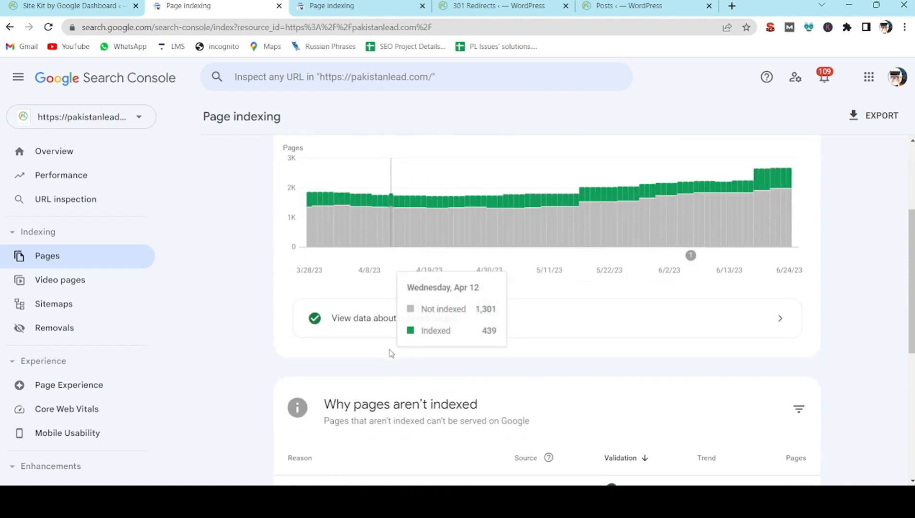
scroll(391, 354, down, 3)
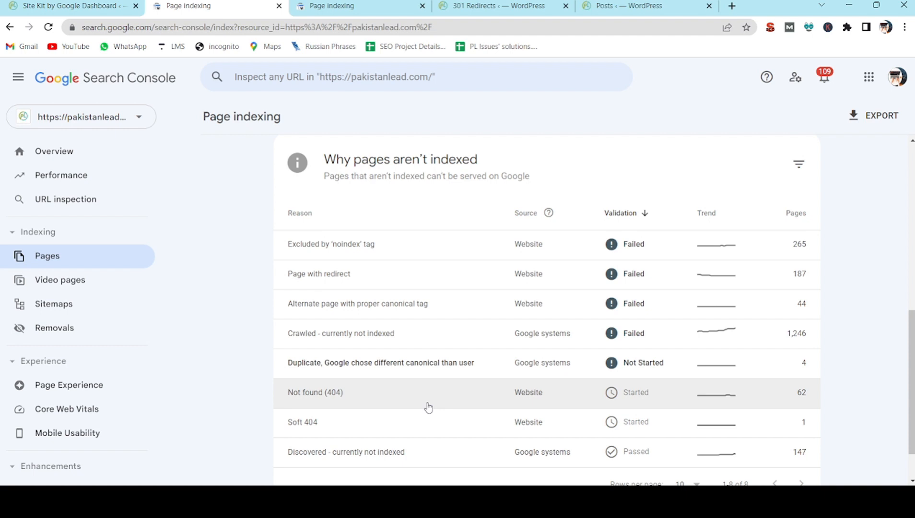
scroll(428, 407, down, 1)
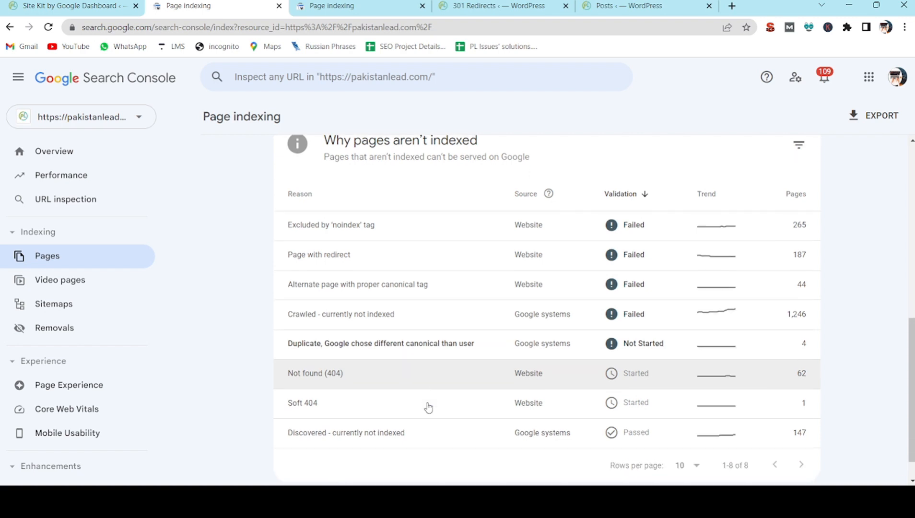
click(400, 385)
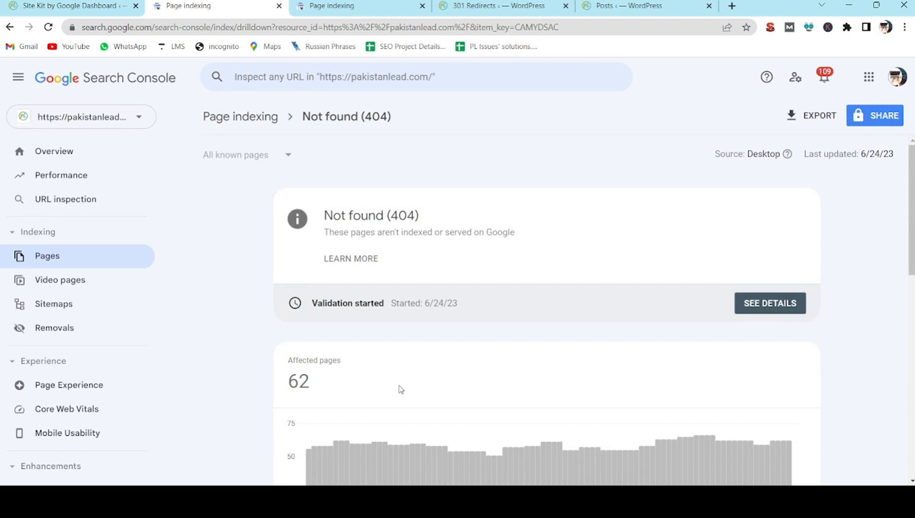
scroll(402, 389, down, 1)
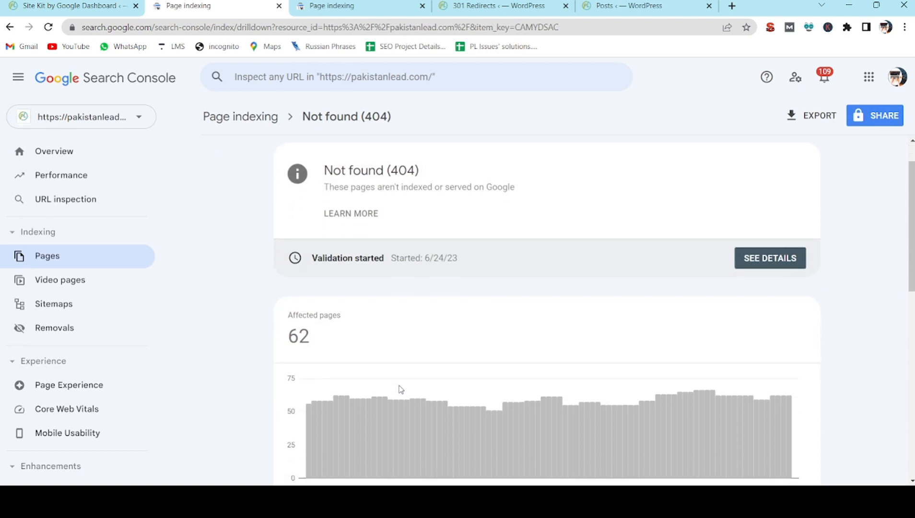
scroll(401, 390, down, 8)
scroll(401, 390, down, 2)
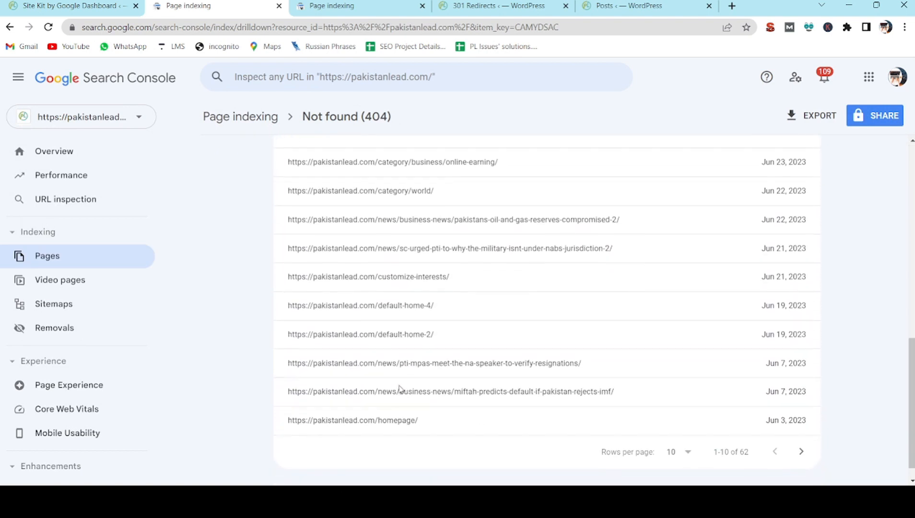
scroll(401, 390, up, 1)
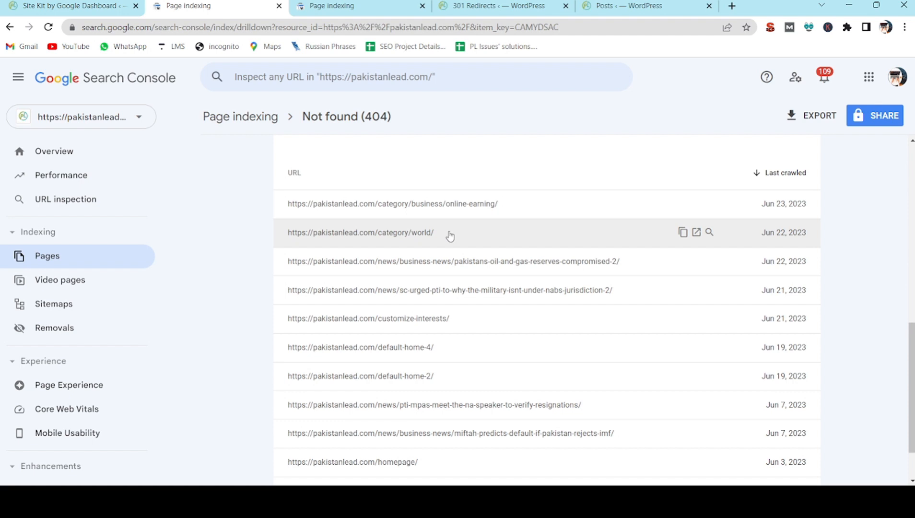
click(684, 234)
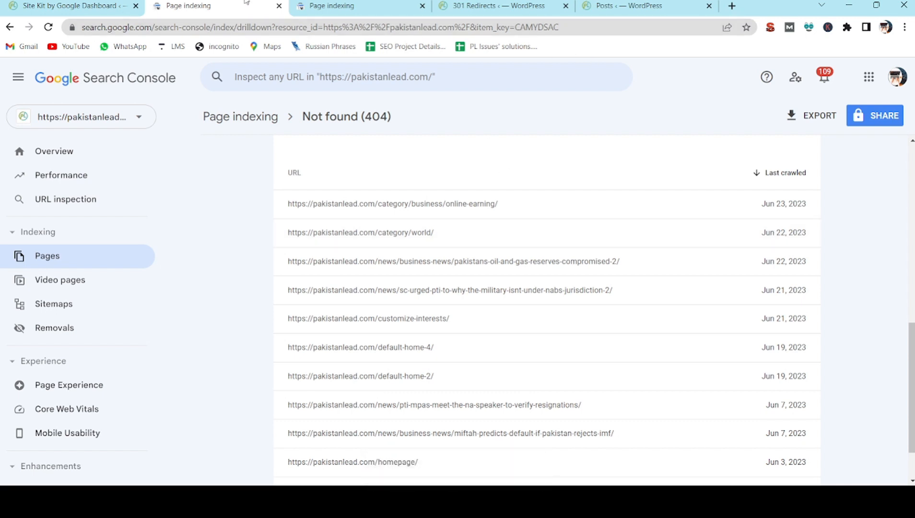
click(349, 5)
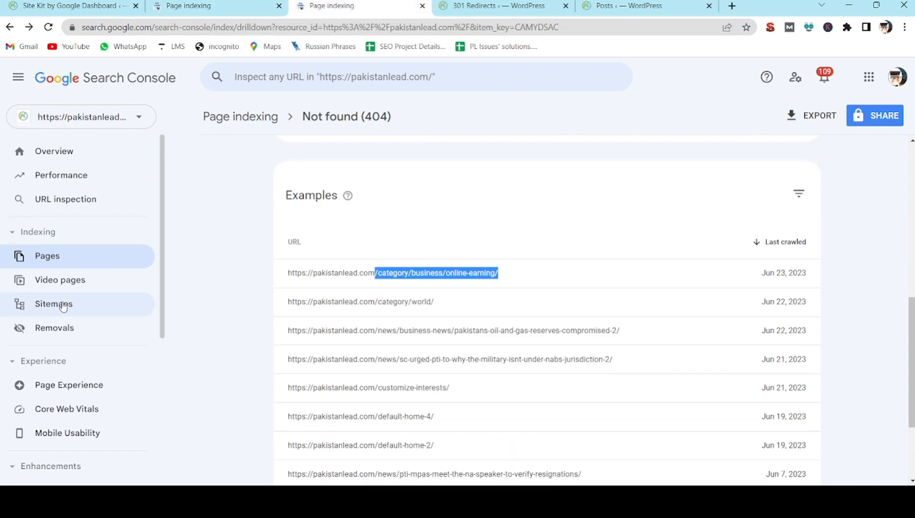
click(70, 327)
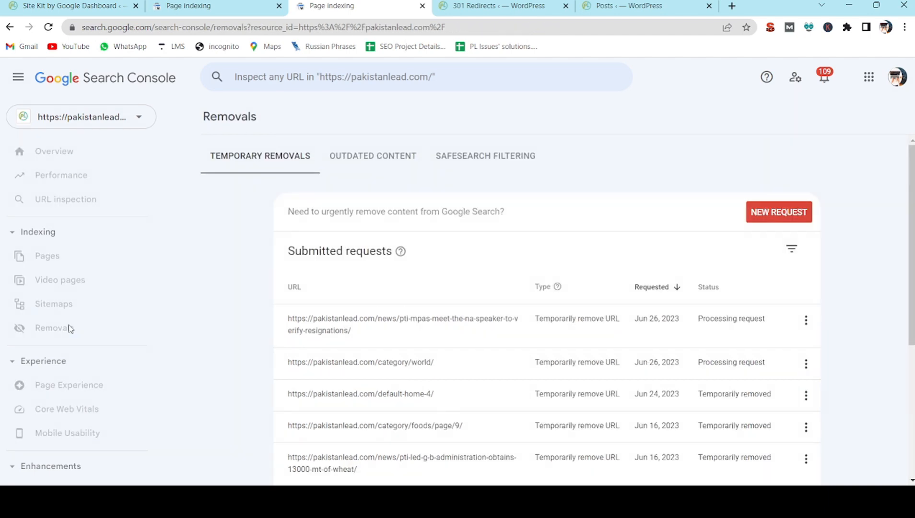
click(773, 211)
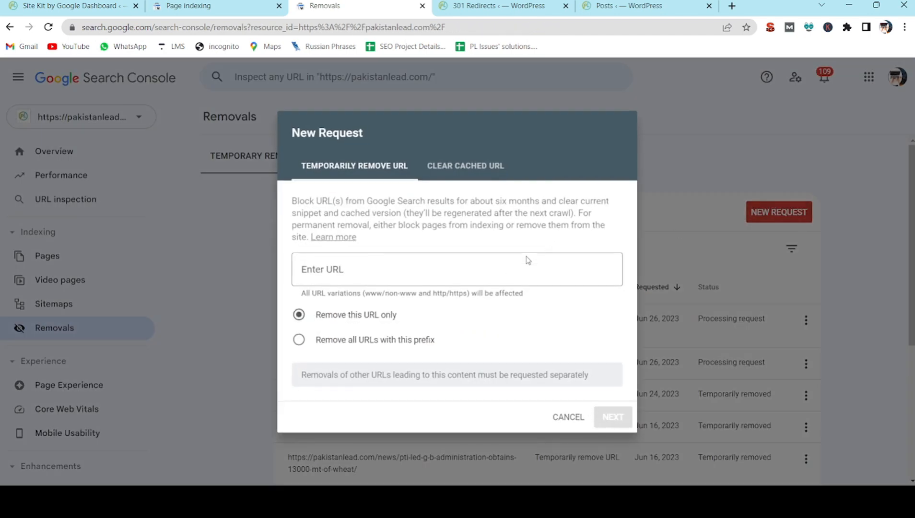
key(ctrl+v)
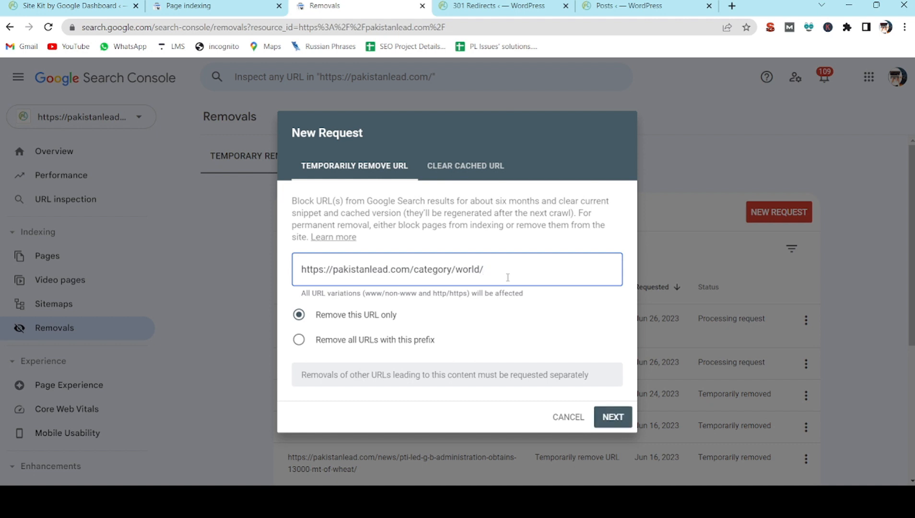
click(612, 426)
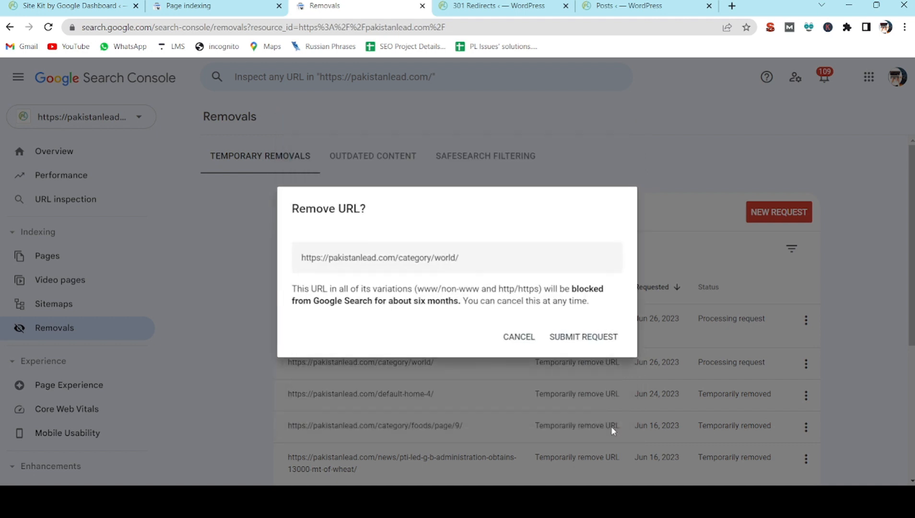
click(611, 338)
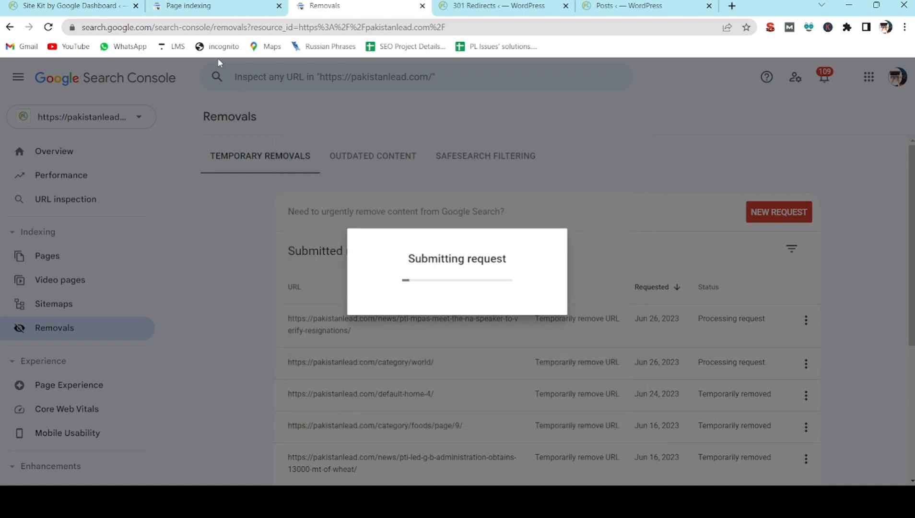
- Copy the slug /pakistans-oil-and-gas-reserves-compromised-2/ from the 404 list and search the WordPress posts for it
click(229, 4)
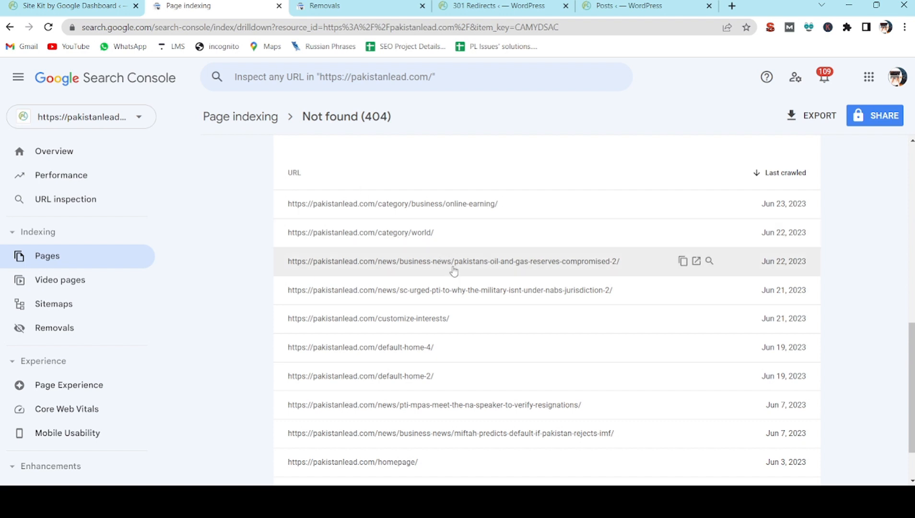
drag(454, 267, 623, 274)
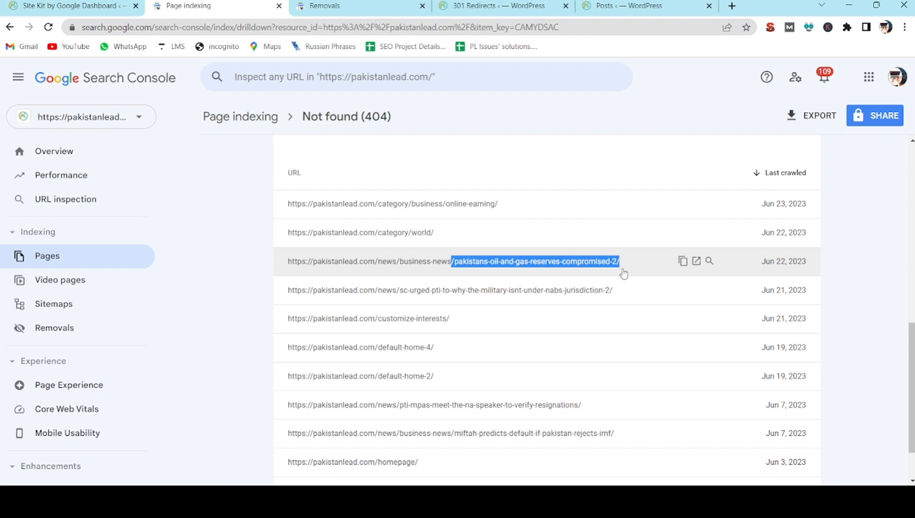
click(651, 6)
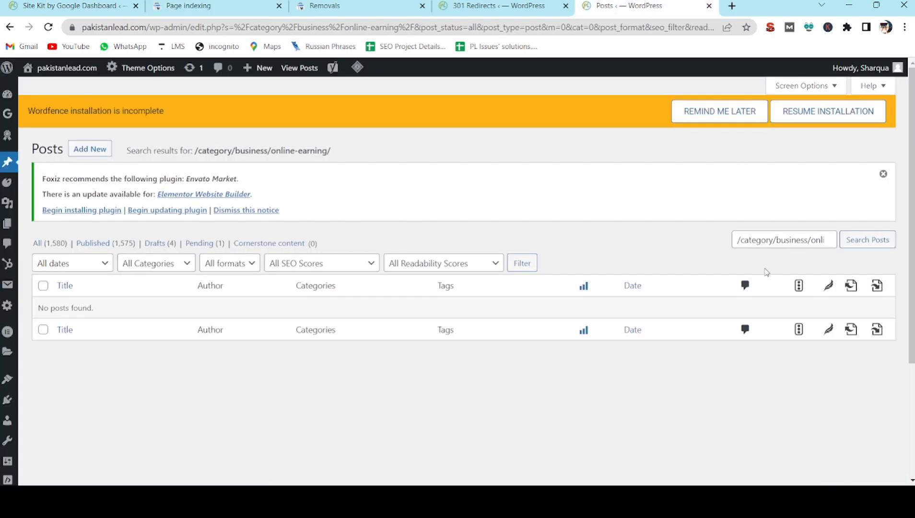
click(828, 240)
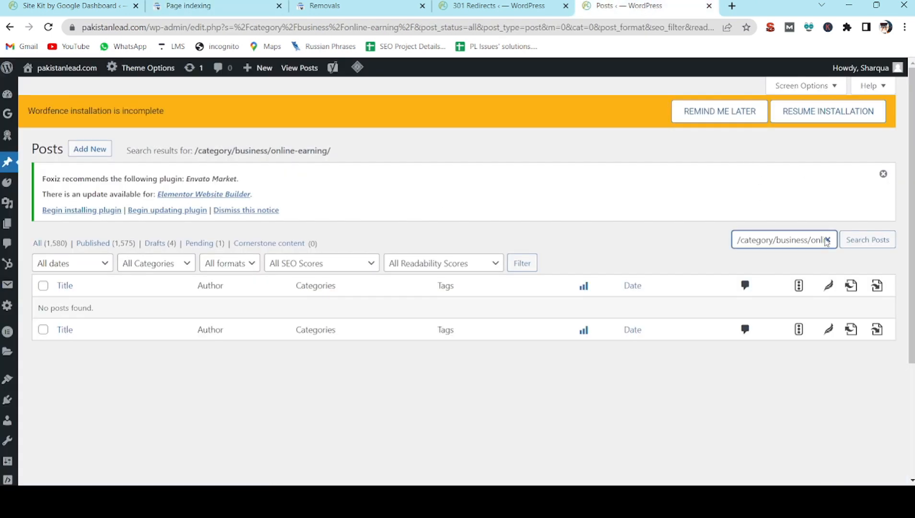
click(827, 240)
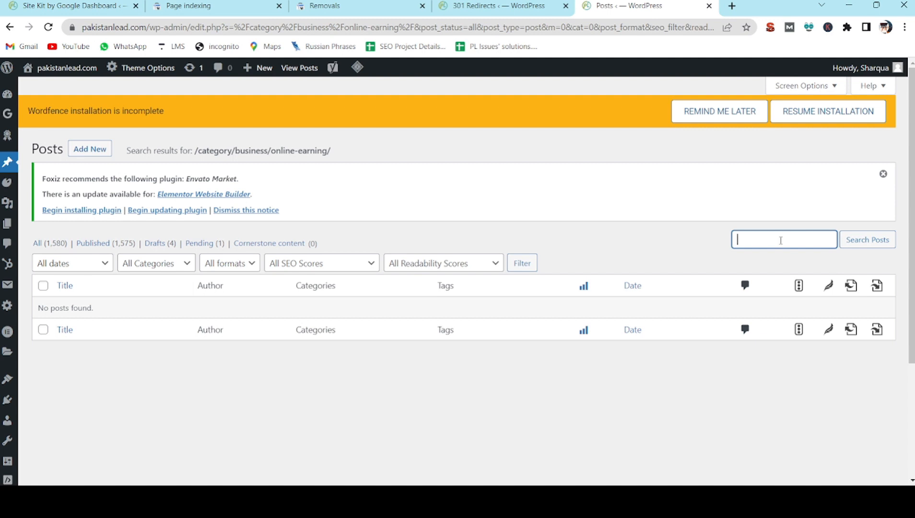
key(ctrl+v)
click(878, 243)
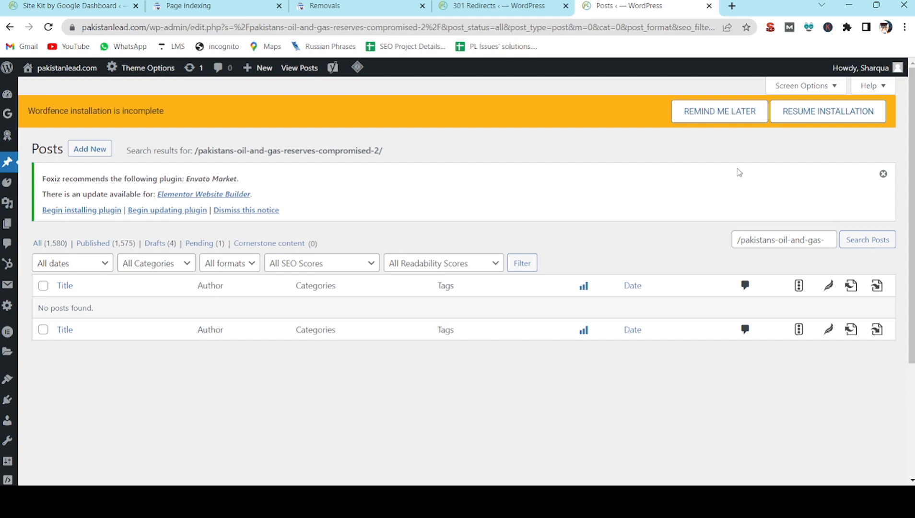
- Copy the full pakistans-oil-and-gas-reserves-compromised-2 URL from the 404 list and open a new temporary removal request
click(228, 9)
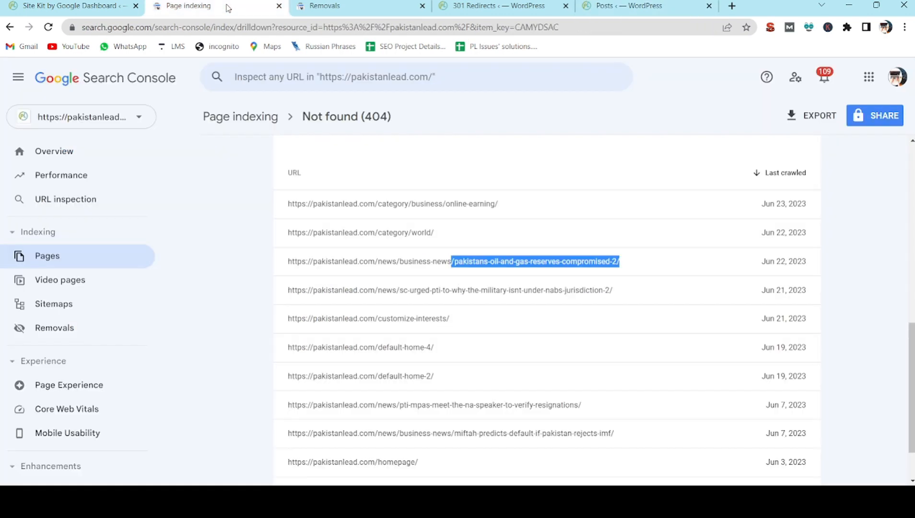
click(683, 262)
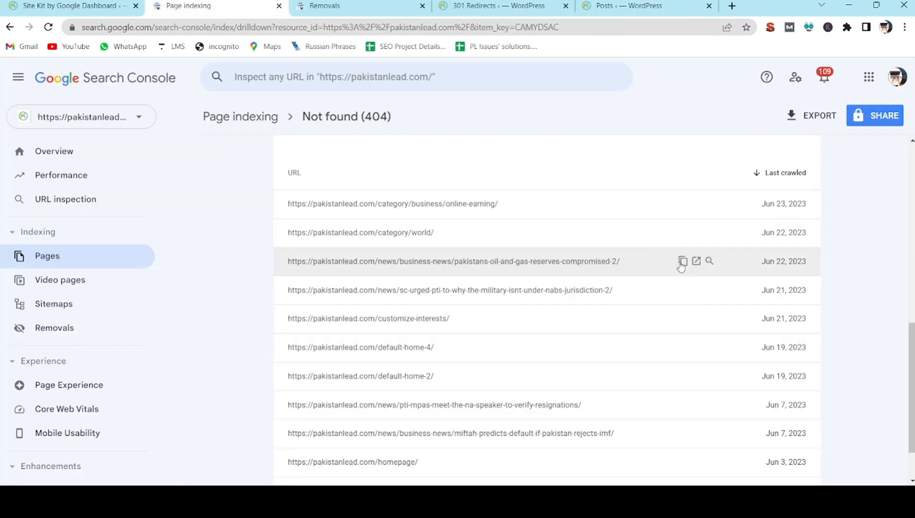
click(358, 10)
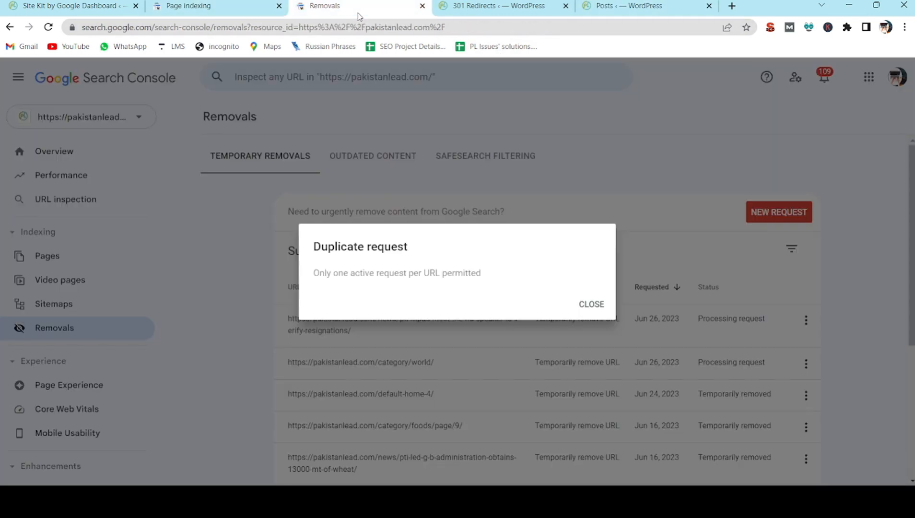
click(585, 303)
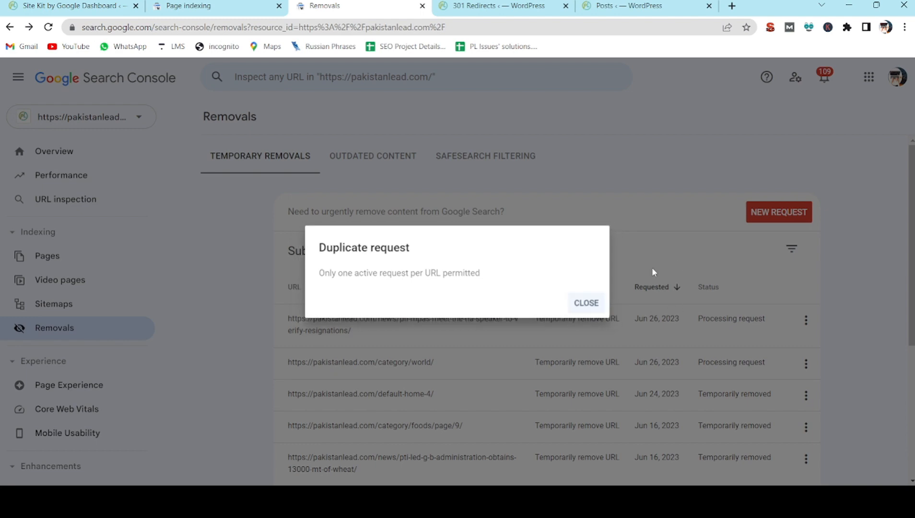
click(778, 218)
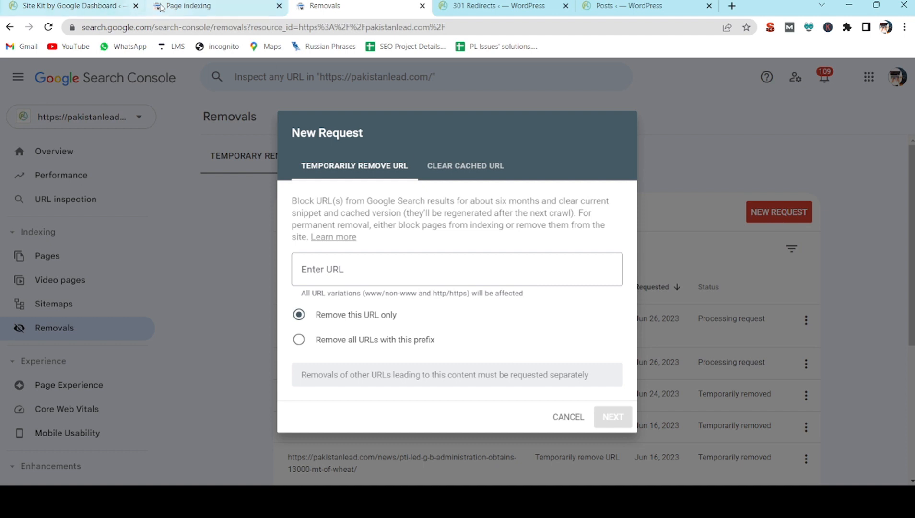
- Copy the pti-mpas-meet-the-na-speaker-to-verify-resignations URL, look at the WordPress 301 redirect rules, and return to the 404 list
click(175, 10)
mouse_move(433, 197)
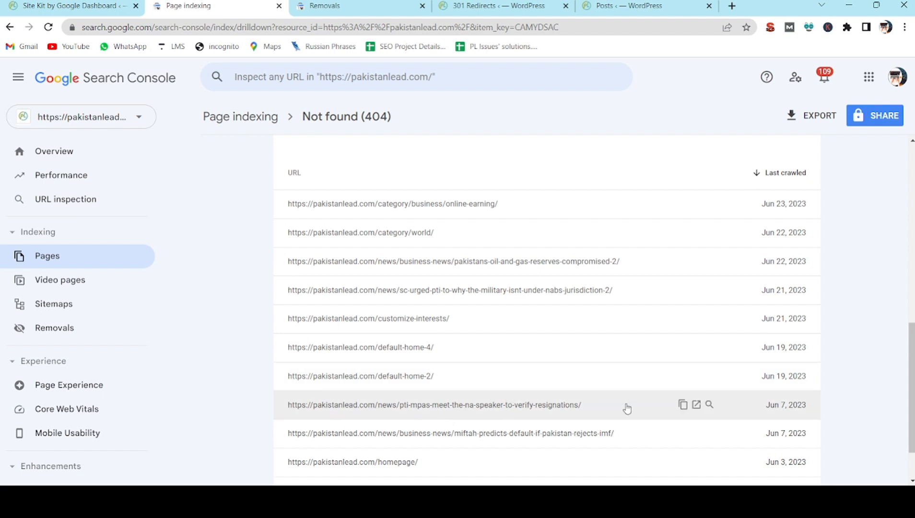
click(684, 406)
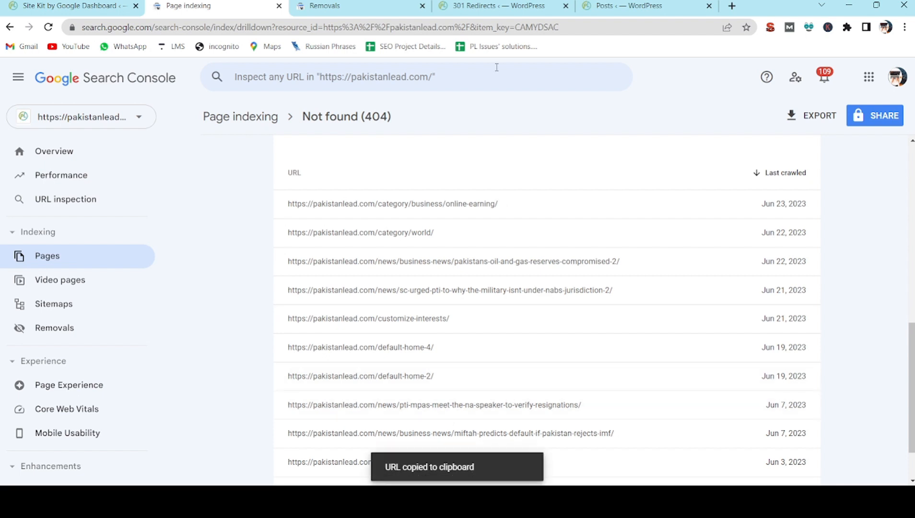
click(486, 7)
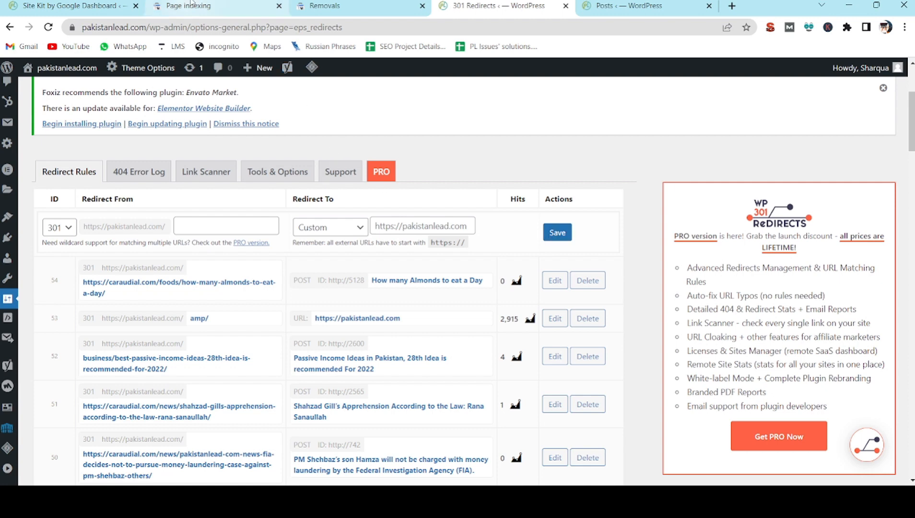
click(203, 8)
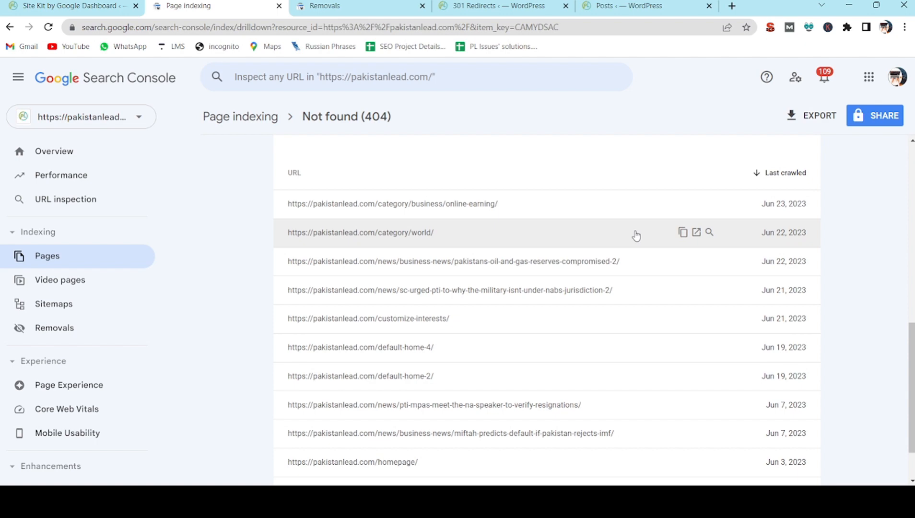
scroll(636, 235, up, 10)
scroll(636, 235, down, 6)
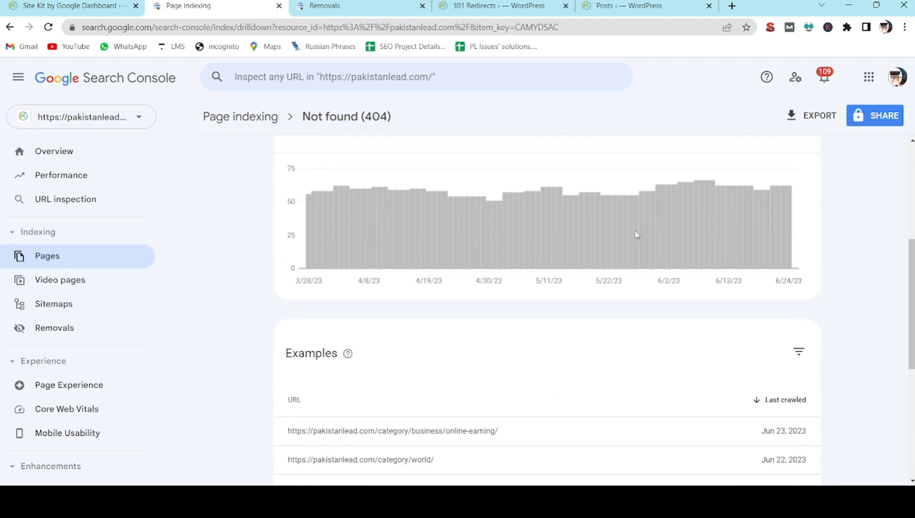
scroll(636, 235, down, 2)
mouse_move(676, 269)
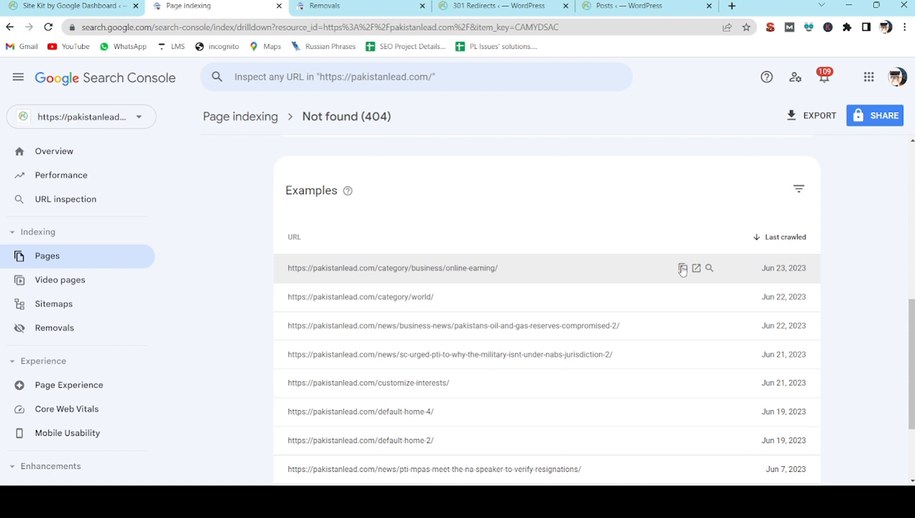
click(682, 270)
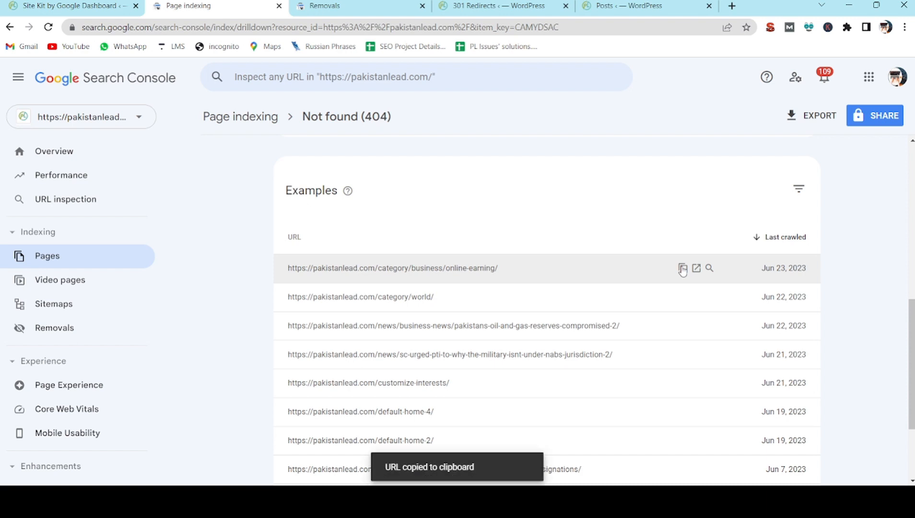
click(369, 4)
click(492, 262)
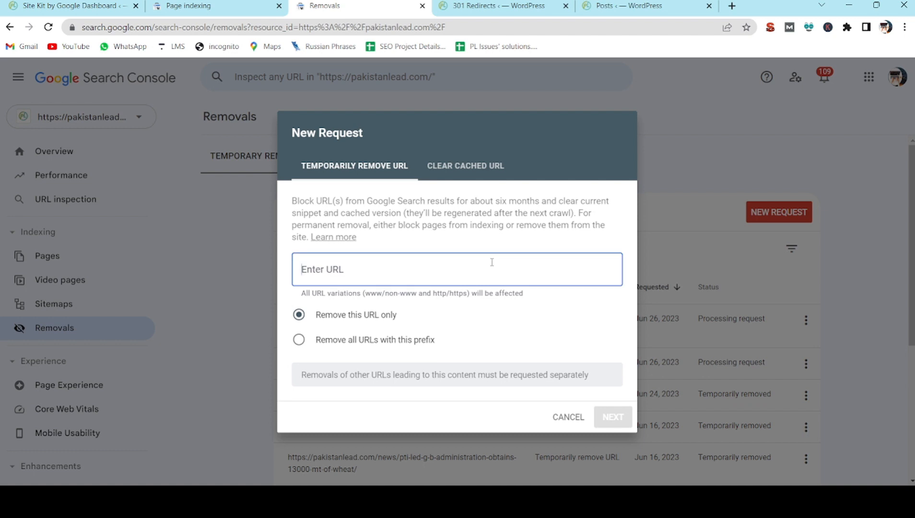
key(ctrl+v)
click(598, 419)
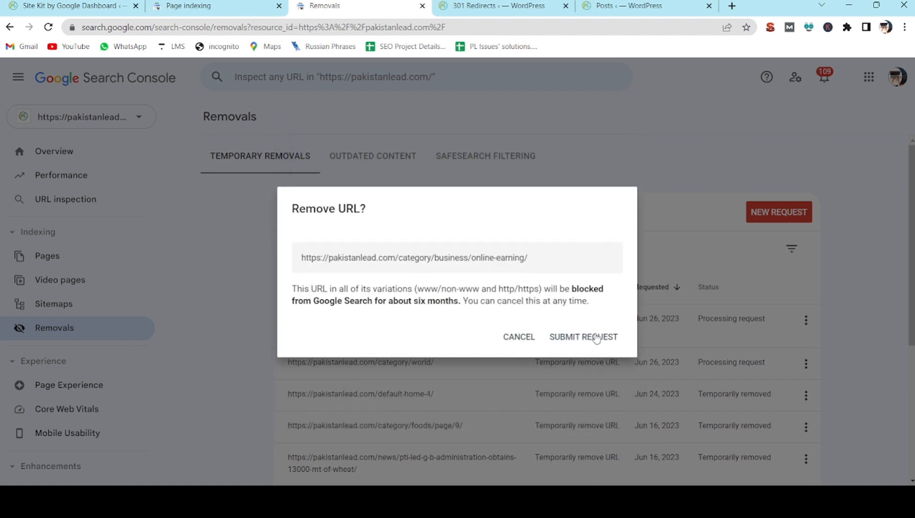
click(596, 337)
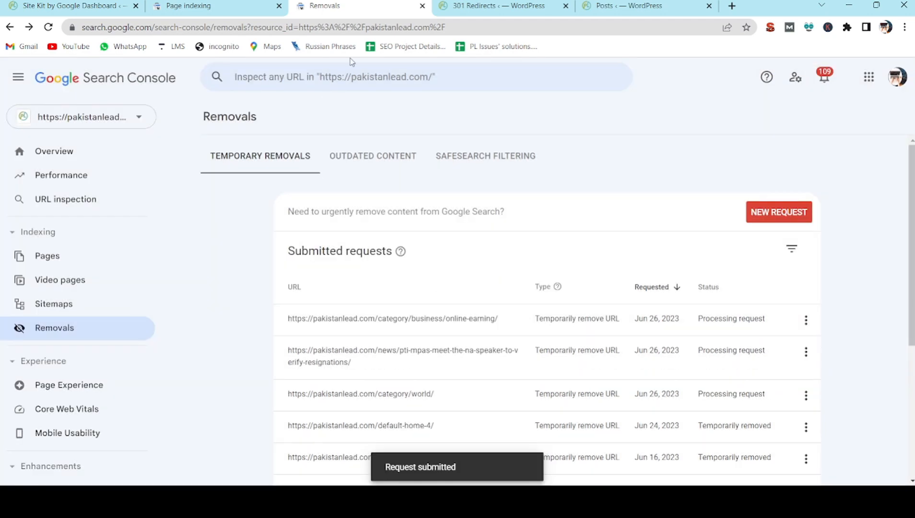
- Review the validation details of the Not found (404) issue and return to the list of reasons why pages aren't indexed
click(228, 5)
scroll(544, 376, up, 10)
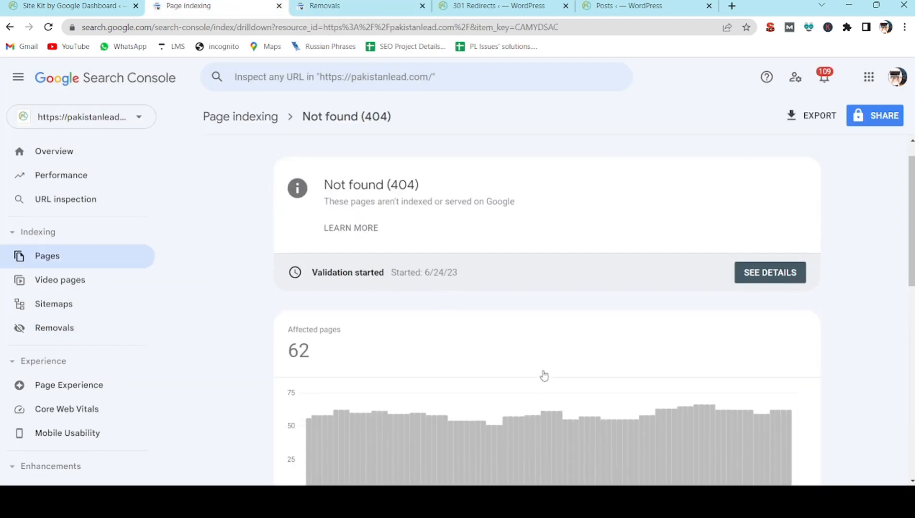
scroll(544, 376, up, 1)
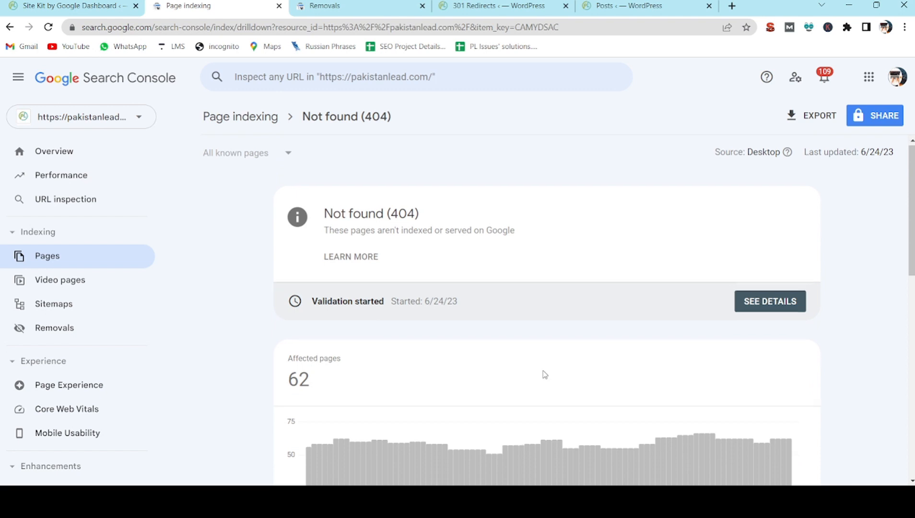
scroll(545, 376, down, 1)
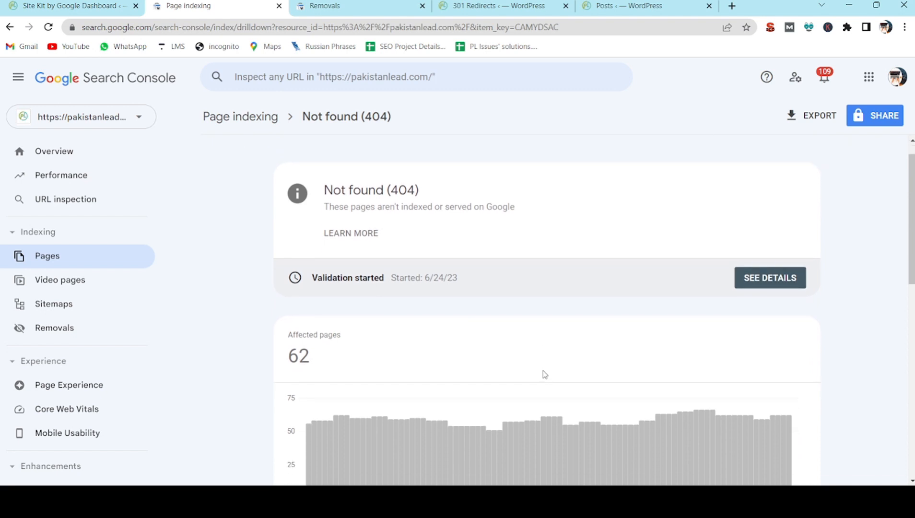
click(760, 287)
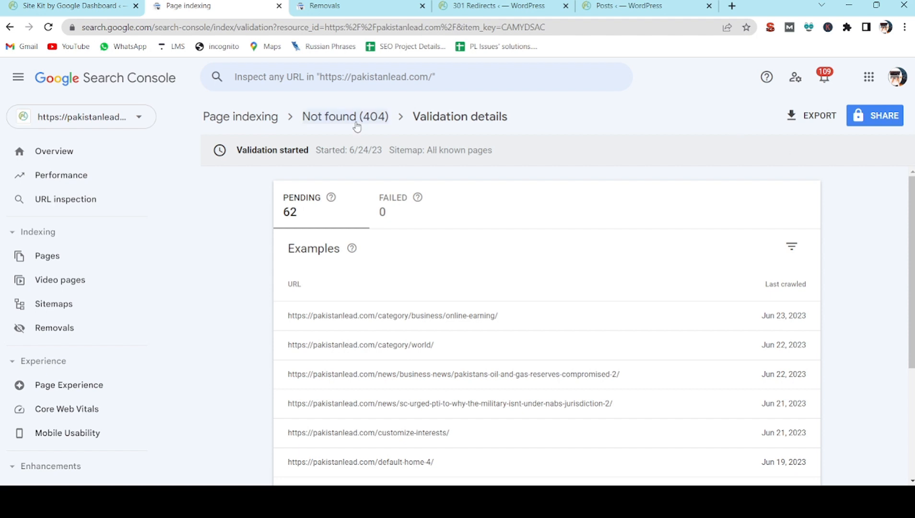
click(11, 27)
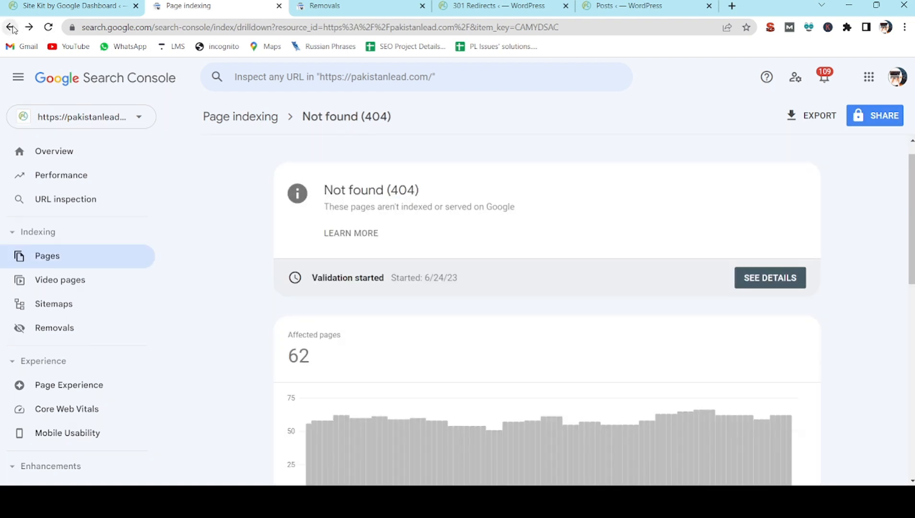
click(10, 27)
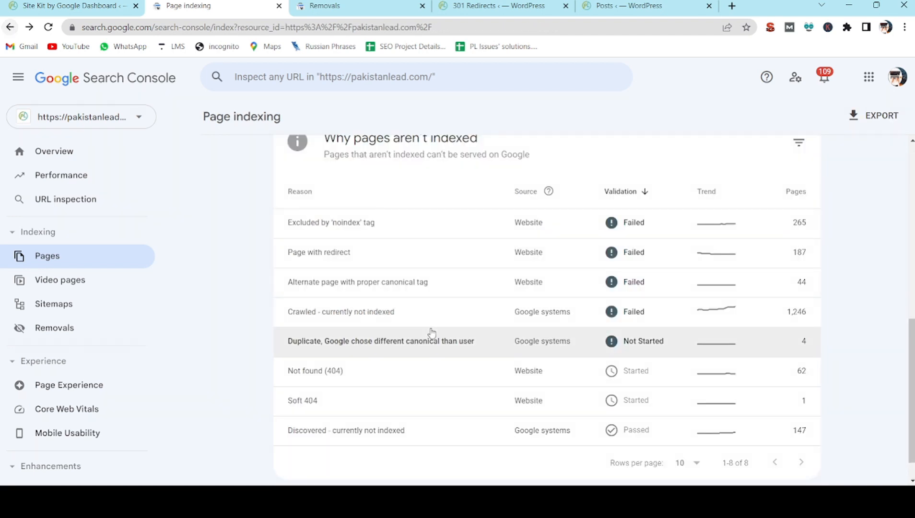